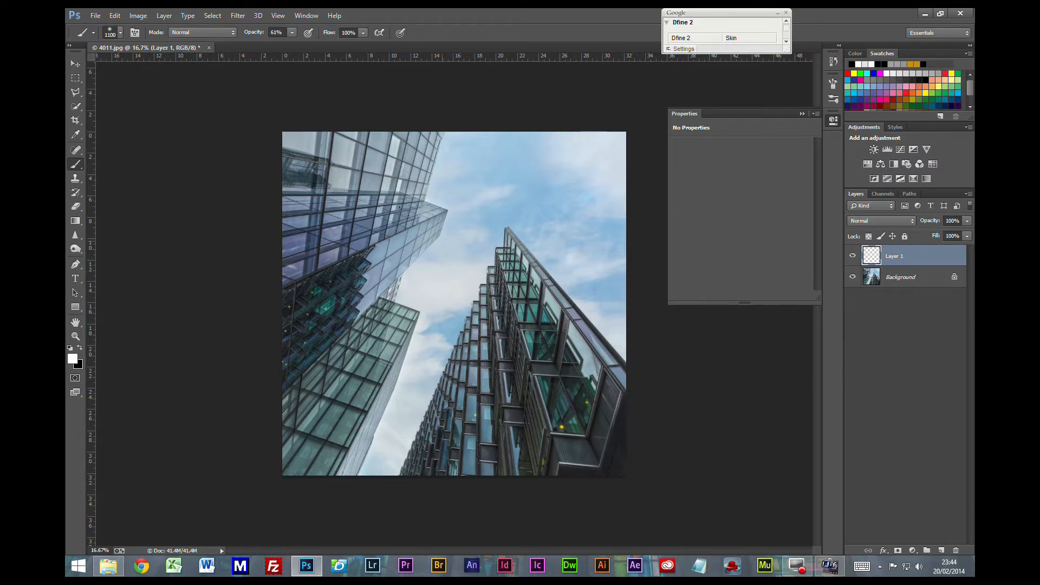
Paint a soft white glow on Layer 1 in the sky beside the building corner, using the 1100-pixel brush at 61% opacity.
click(442, 244)
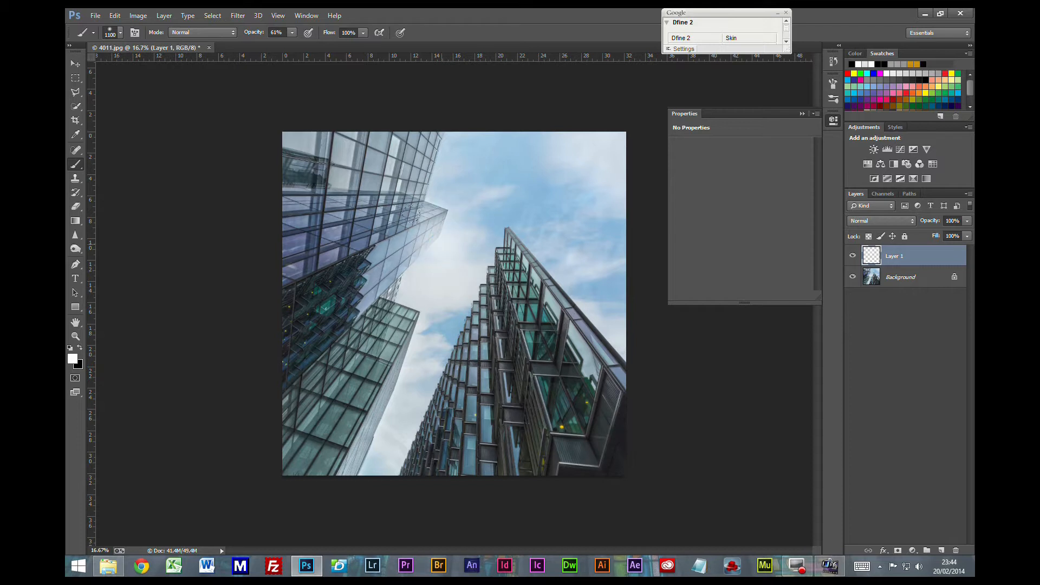
click(441, 244)
click(441, 241)
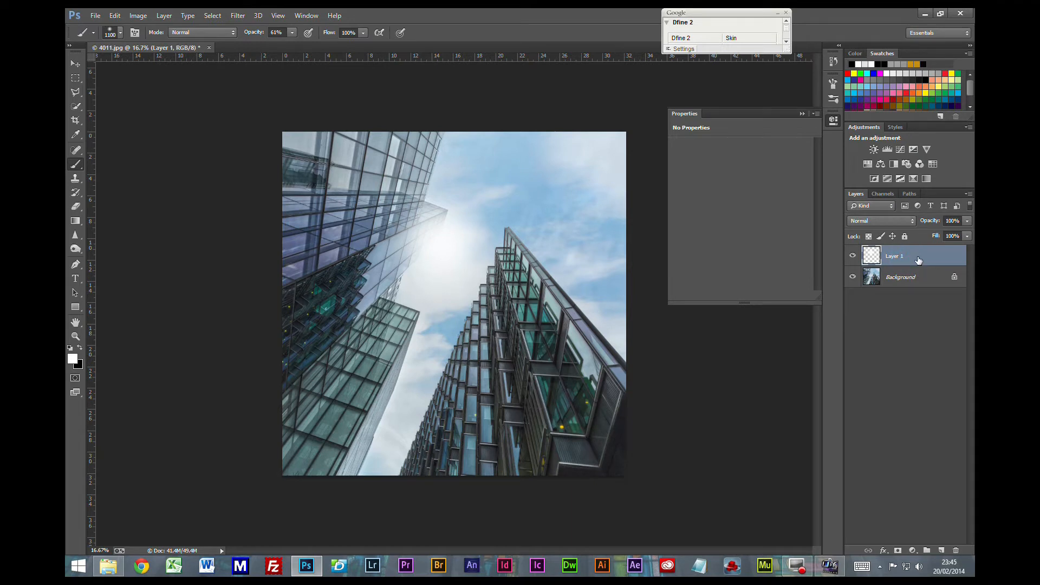
Duplicate the glow layer and scale the copy up from its center to about 229%.
key(ctrl+j)
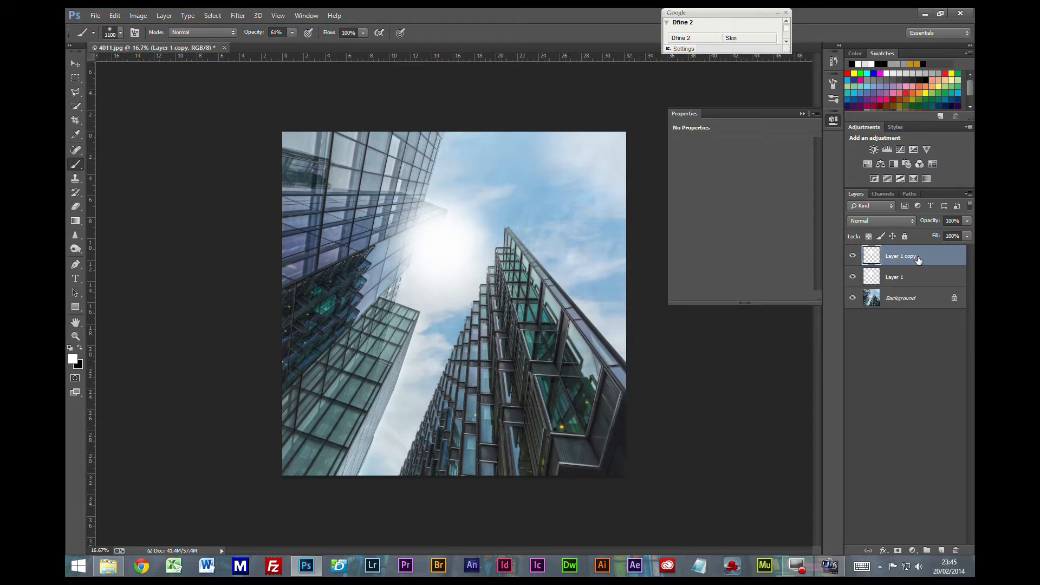
key(ctrl+t)
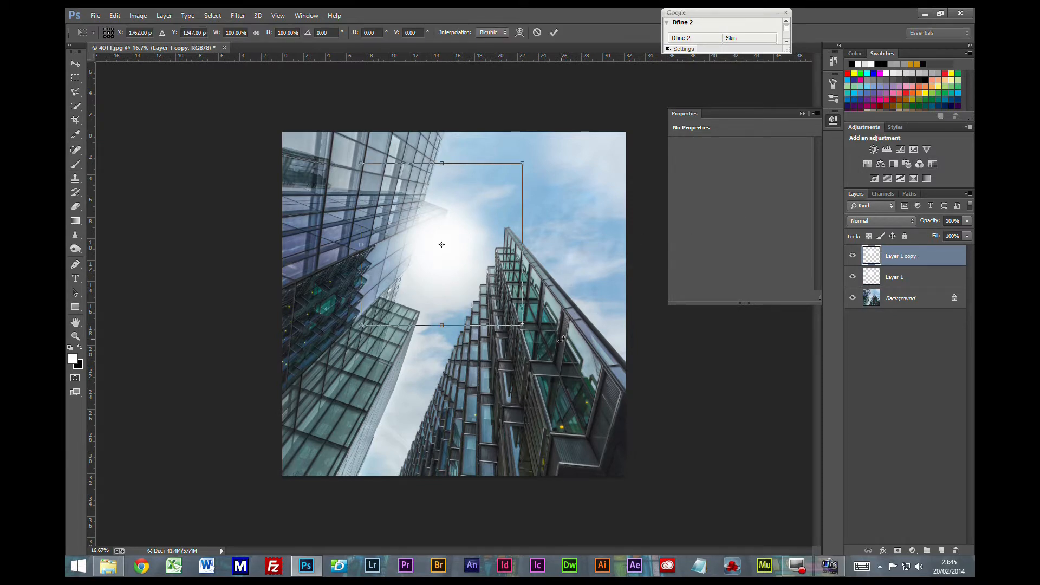
mouse_move(523, 326)
mouse_down()
mouse_move(588, 393)
mouse_move(608, 451)
mouse_up()
key(Return)
key(b)
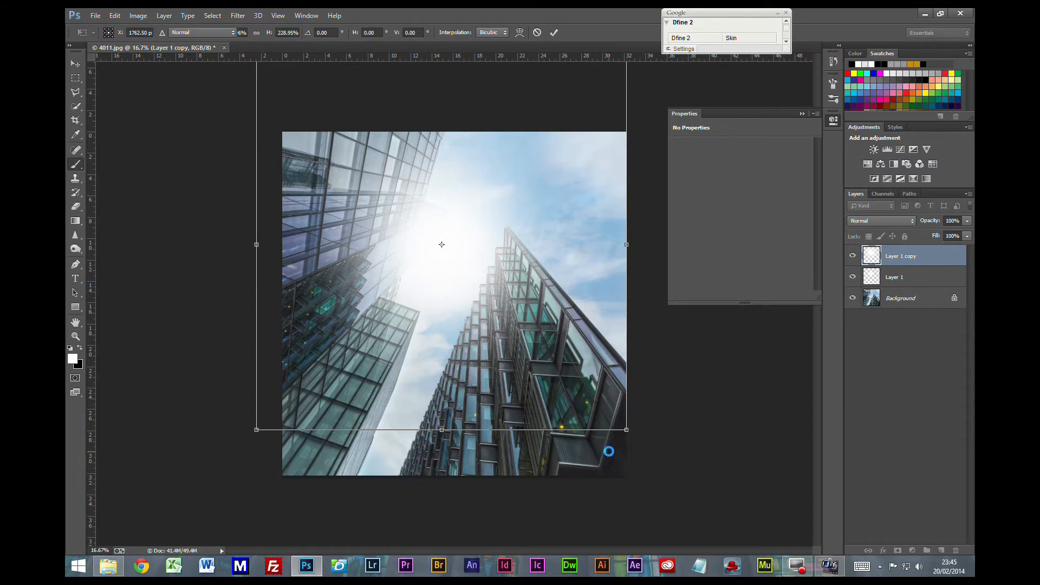
Set the blend mode of both glow layers to Linear Dodge (Add).
shift+click(895, 279)
click(893, 221)
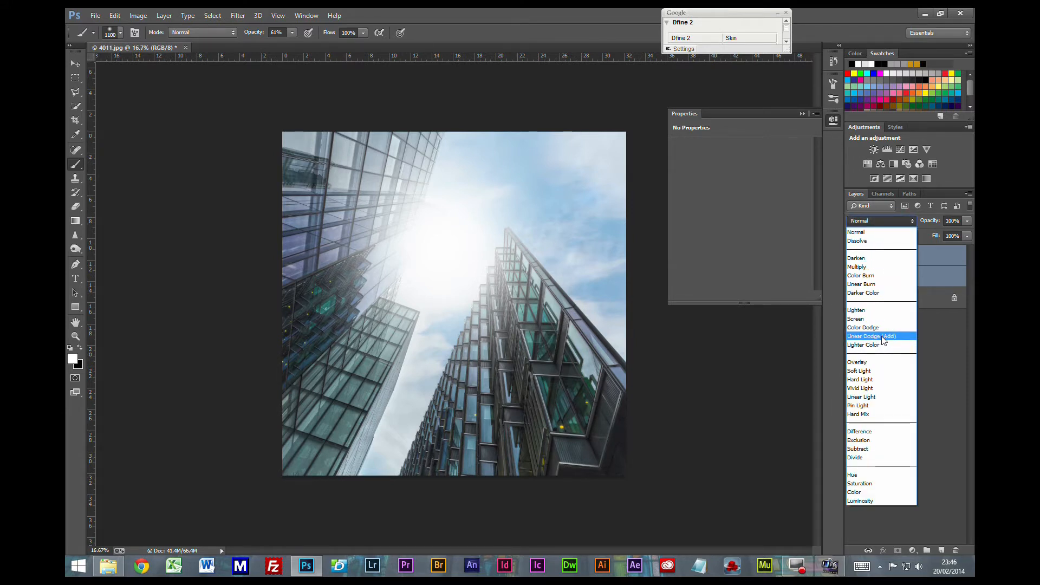
click(883, 336)
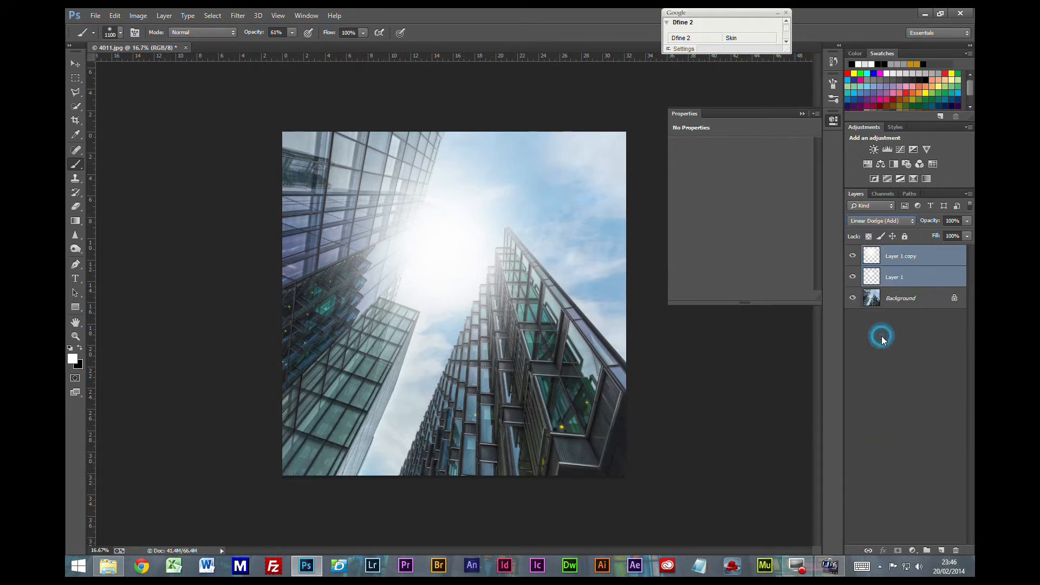
Rename Layer 1 as Center and the enlarged copy as Outer.
double_click(897, 280)
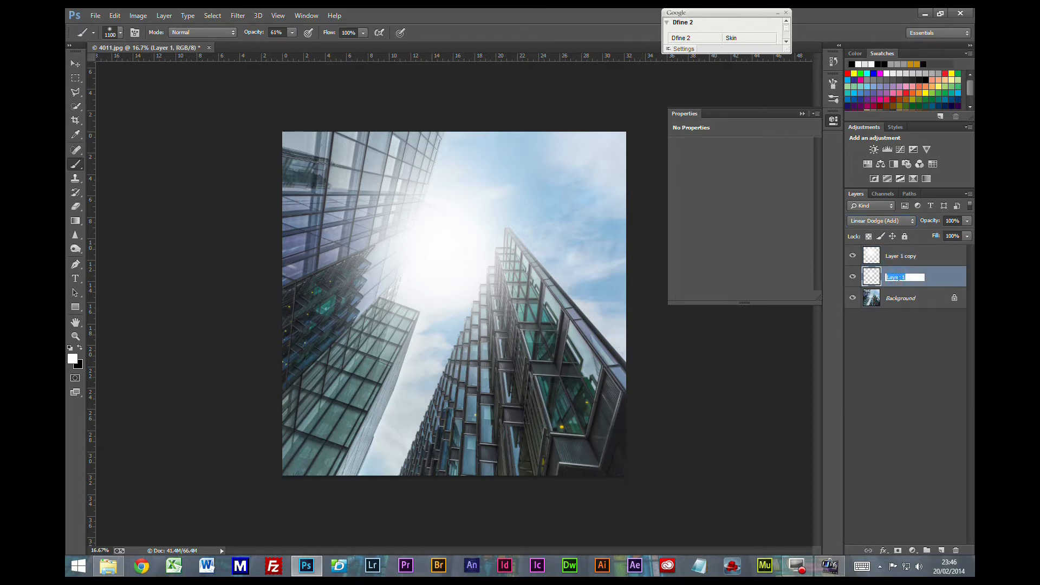
text(Center)
click(895, 261)
double_click(894, 258)
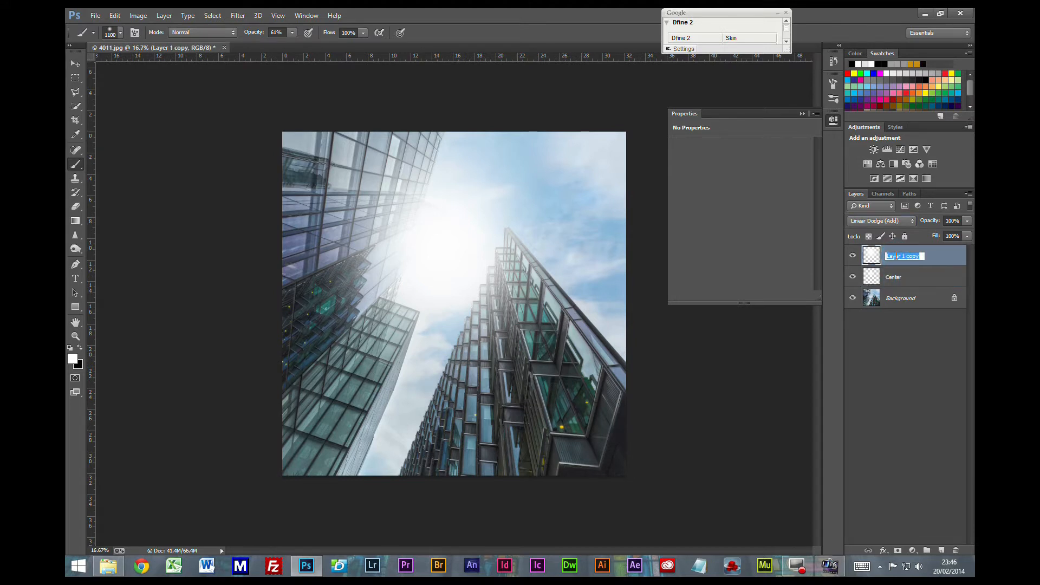
text(Outer)
Set the Center layer's fill to 56% while the Outer layer is temporarily hidden.
click(919, 276)
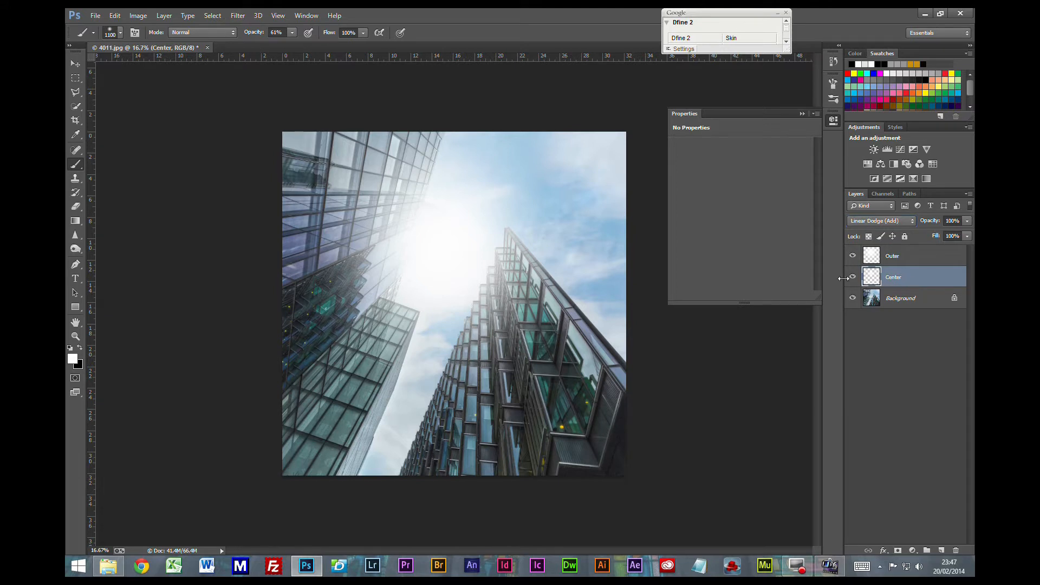
click(852, 257)
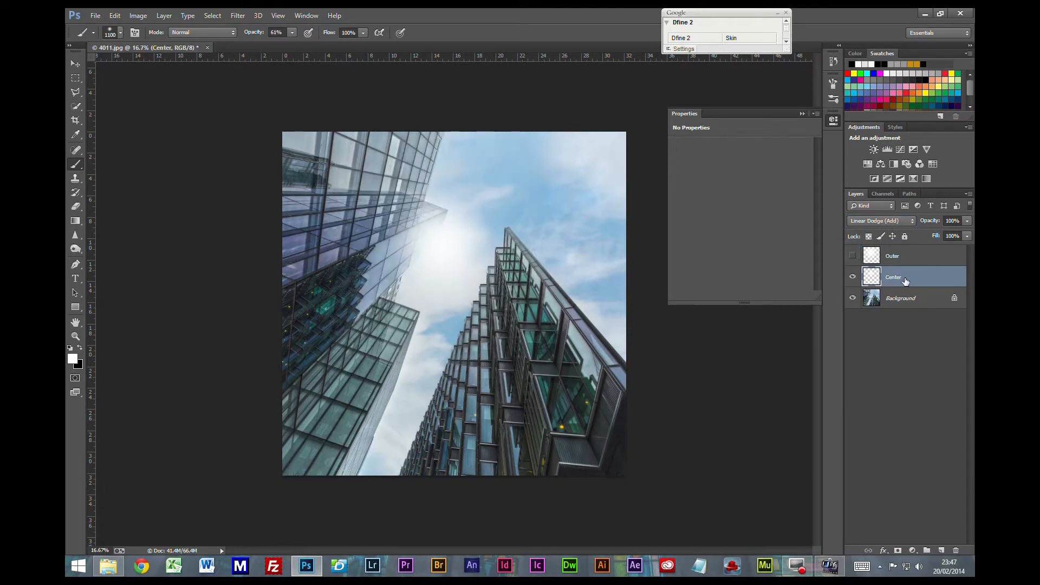
click(967, 238)
drag(966, 248, 933, 257)
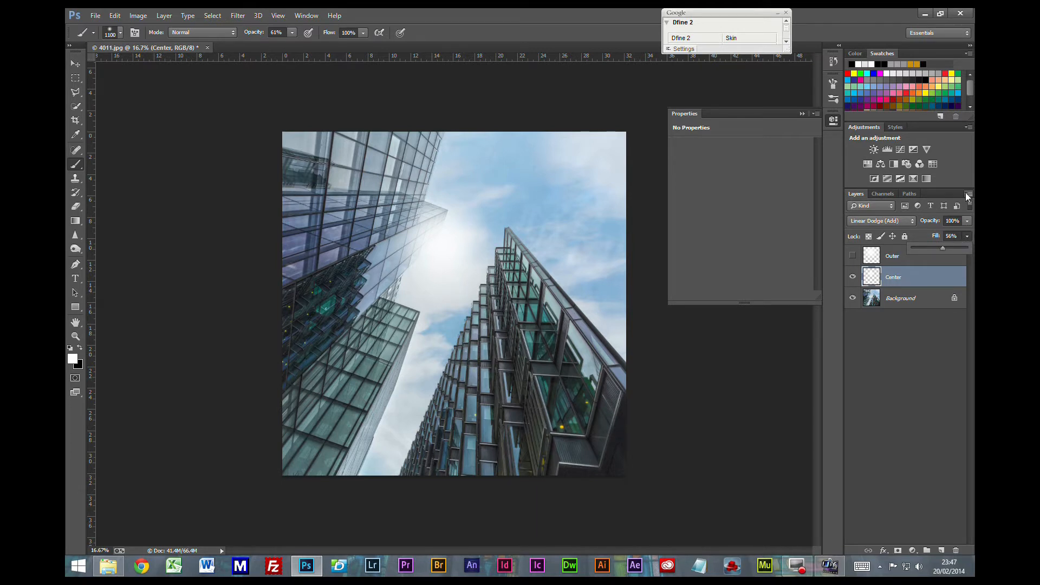
click(852, 257)
Try lowering the Outer layer's fill to about 34%.
click(914, 254)
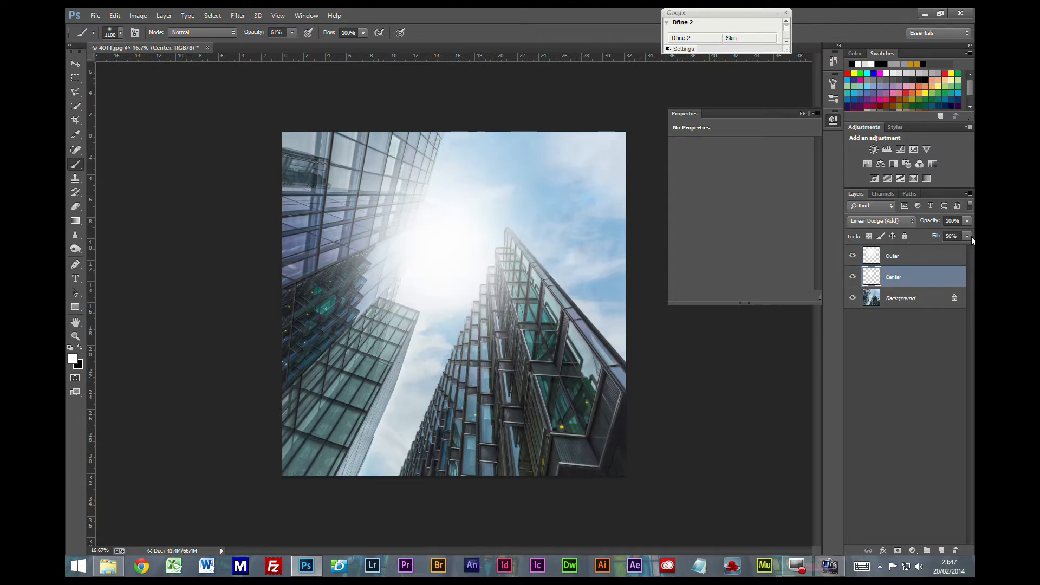
click(966, 237)
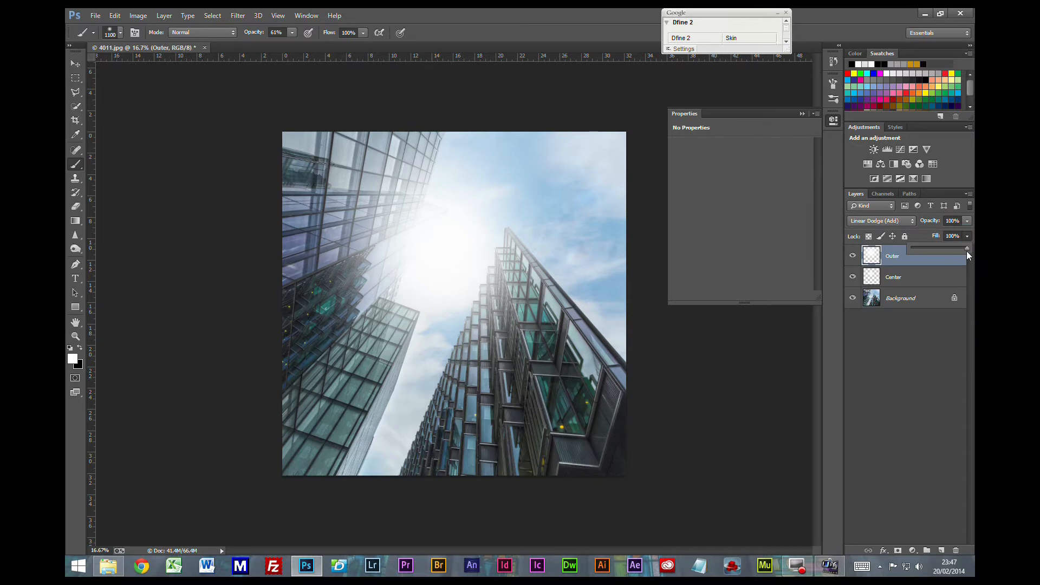
drag(941, 255, 933, 255)
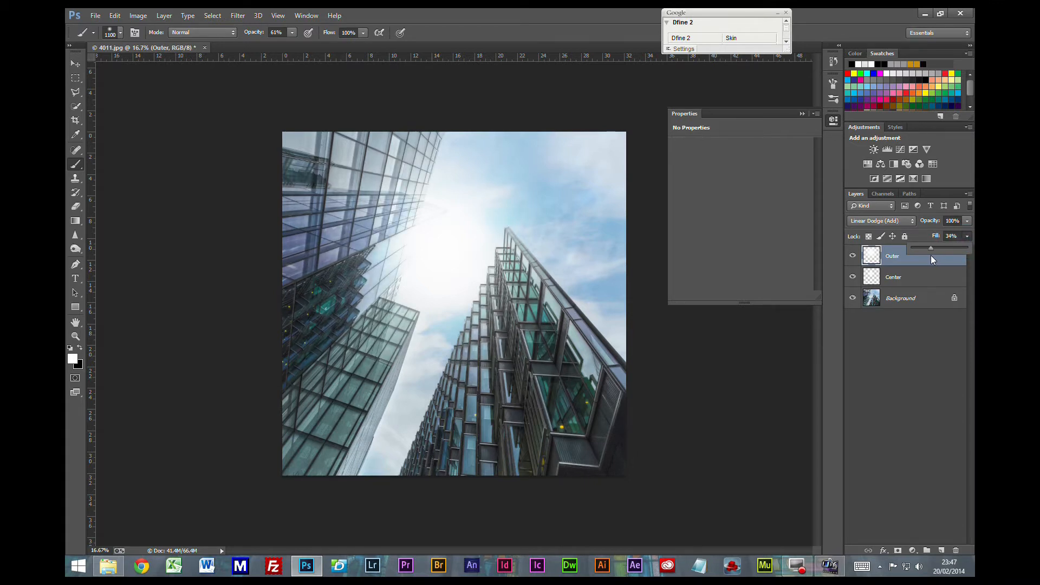
drag(930, 256, 929, 255)
Set the Outer layer's opacity to 35% and its fill to 66%.
click(966, 221)
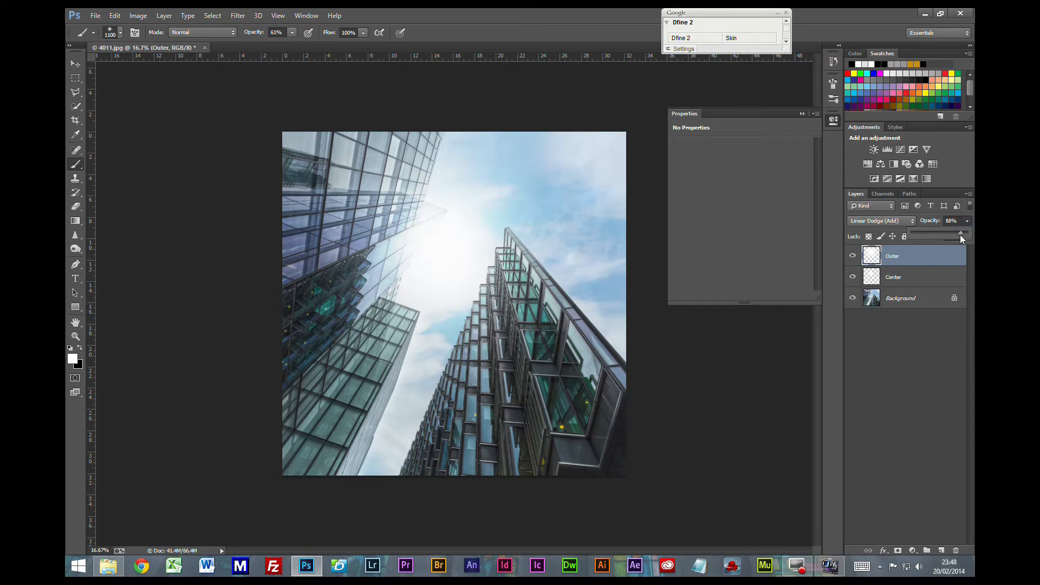
drag(947, 239, 923, 244)
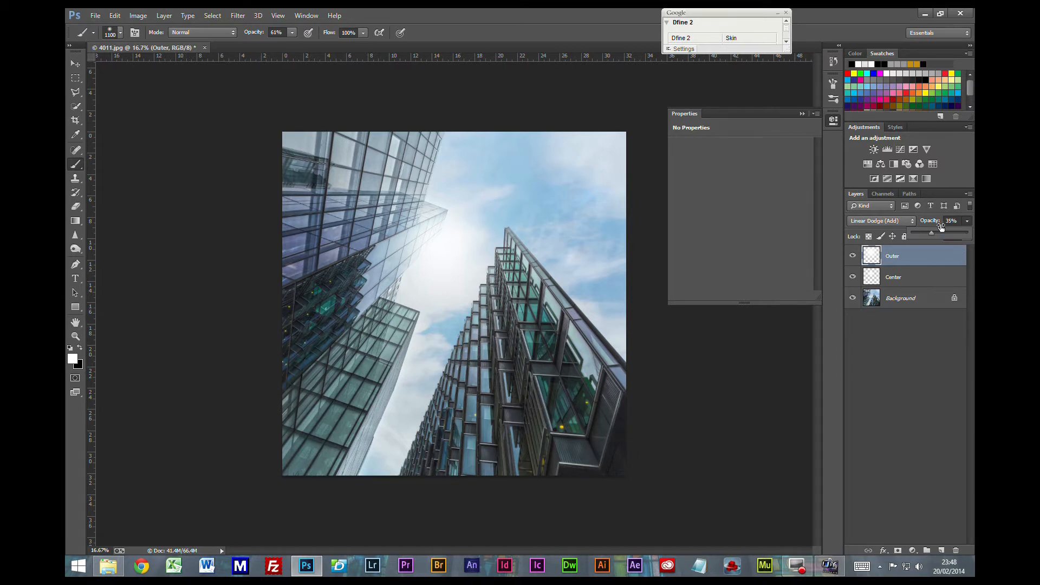
click(925, 257)
click(967, 236)
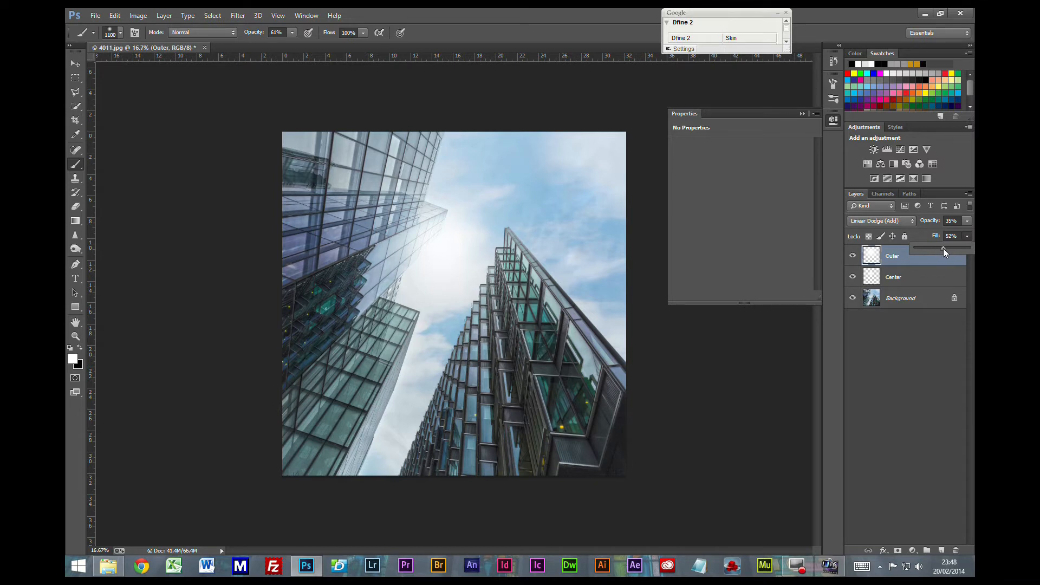
drag(947, 248, 954, 247)
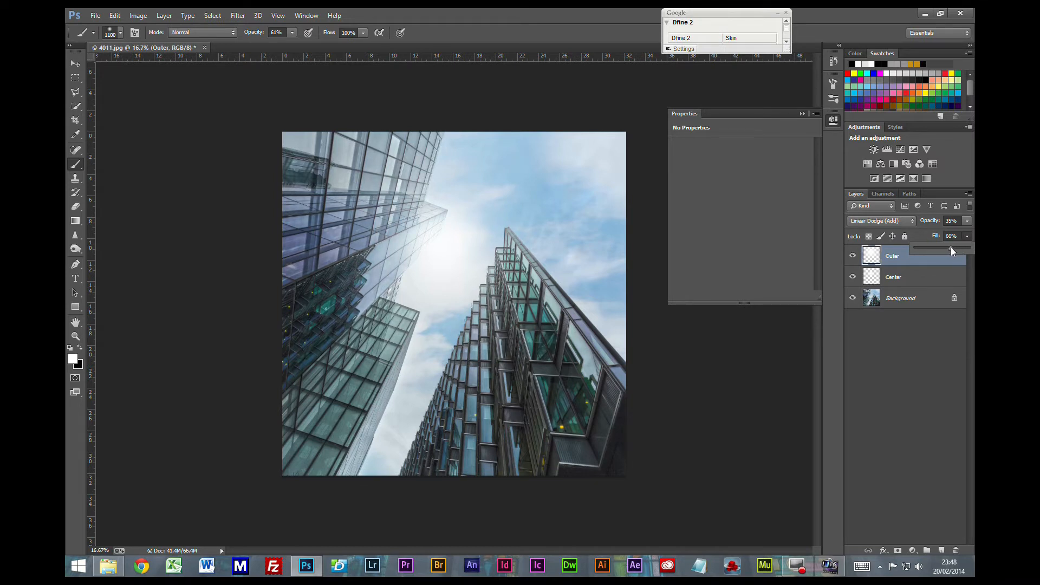
click(950, 336)
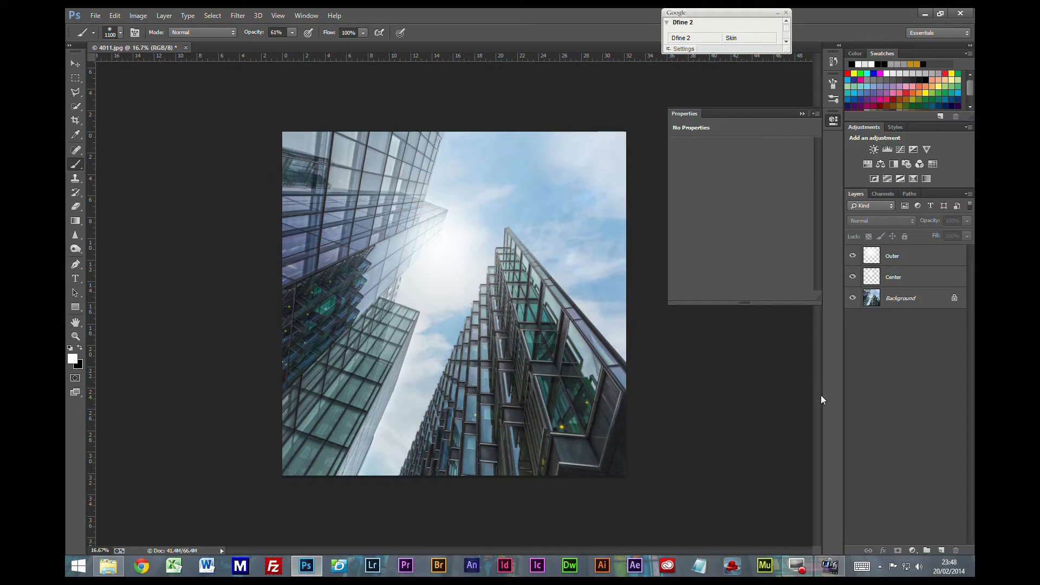
Add a Hue/Saturation adjustment layer directly above the Outer layer.
click(918, 262)
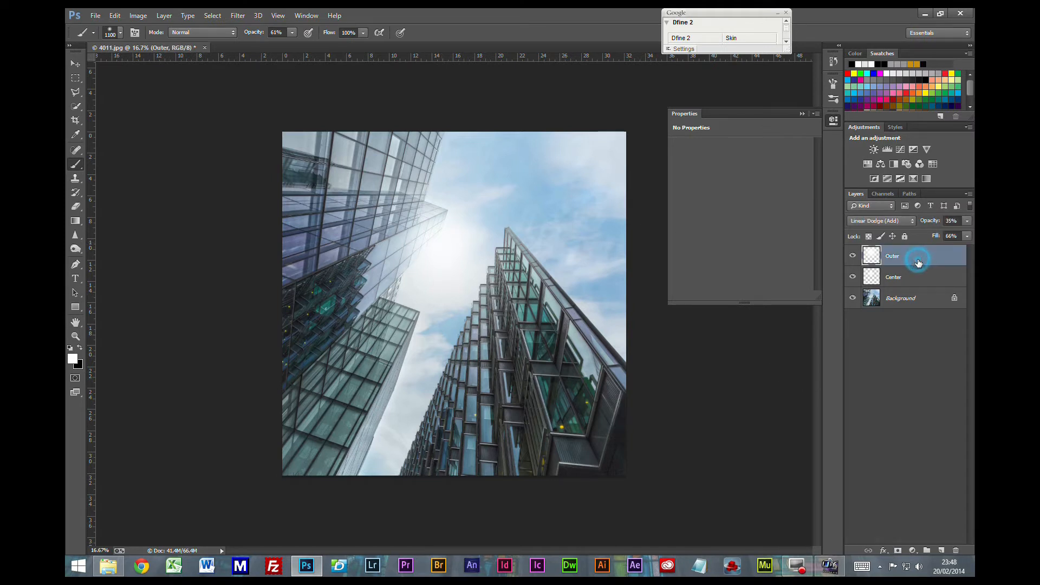
click(801, 113)
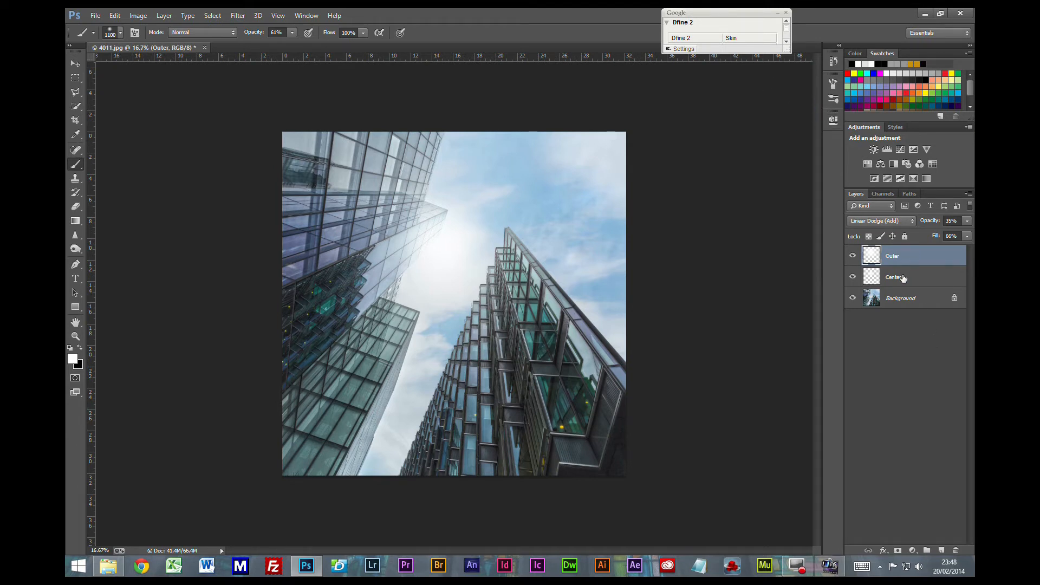
click(916, 278)
click(905, 263)
click(868, 163)
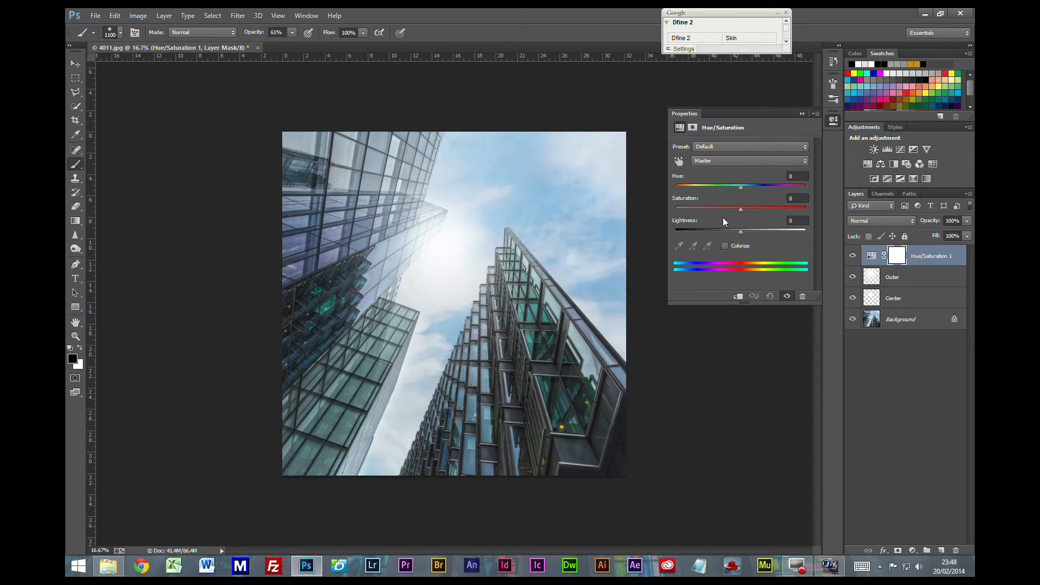
Colorize the adjustment with hue 30, saturation 100 and lightness -25, and clip it to the Outer layer.
click(724, 246)
drag(707, 209, 812, 214)
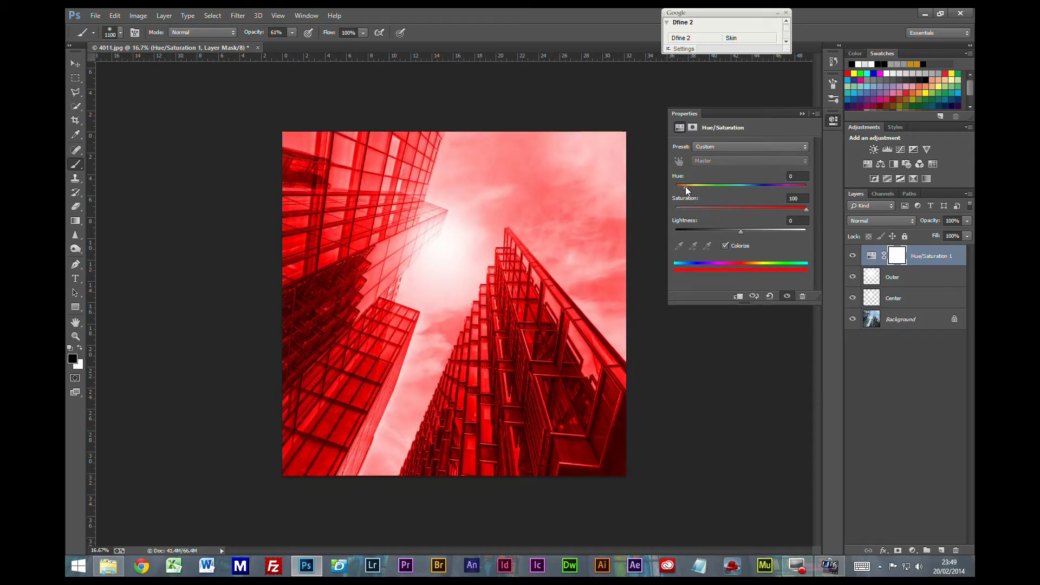
click(685, 187)
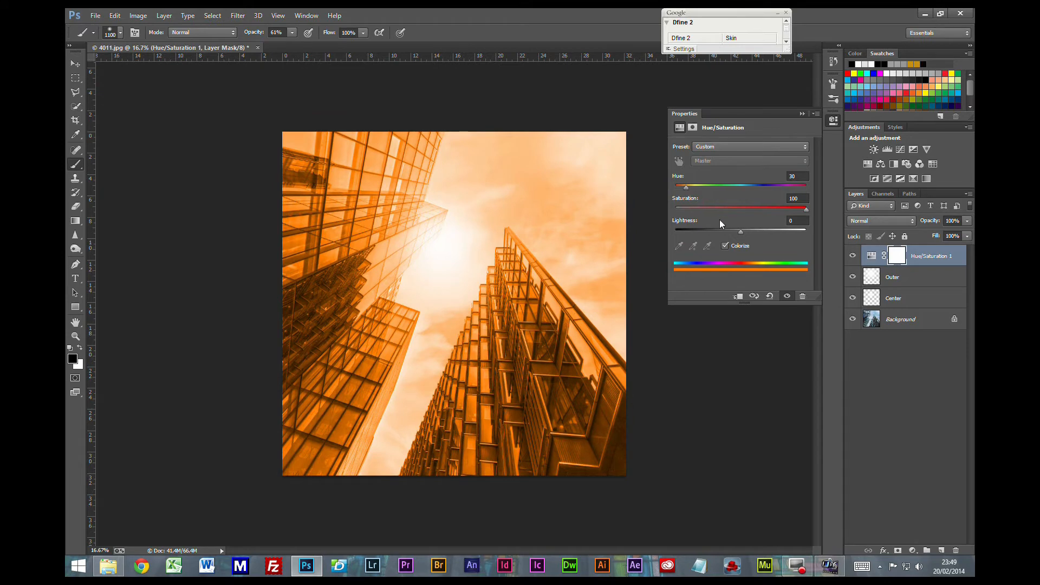
mouse_move(738, 228)
mouse_down()
mouse_move(762, 236)
mouse_move(724, 236)
mouse_up()
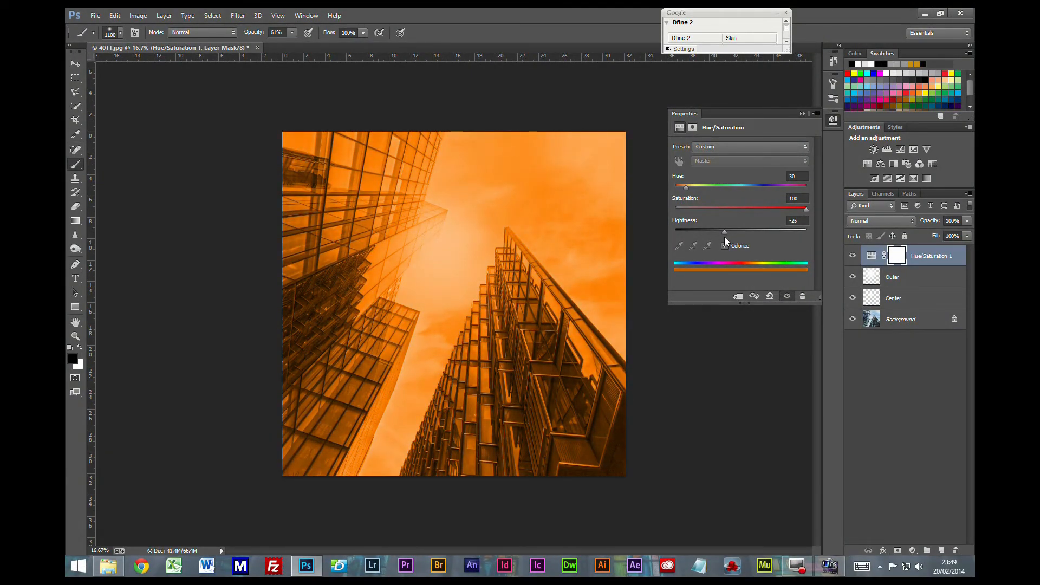
alt+click(884, 265)
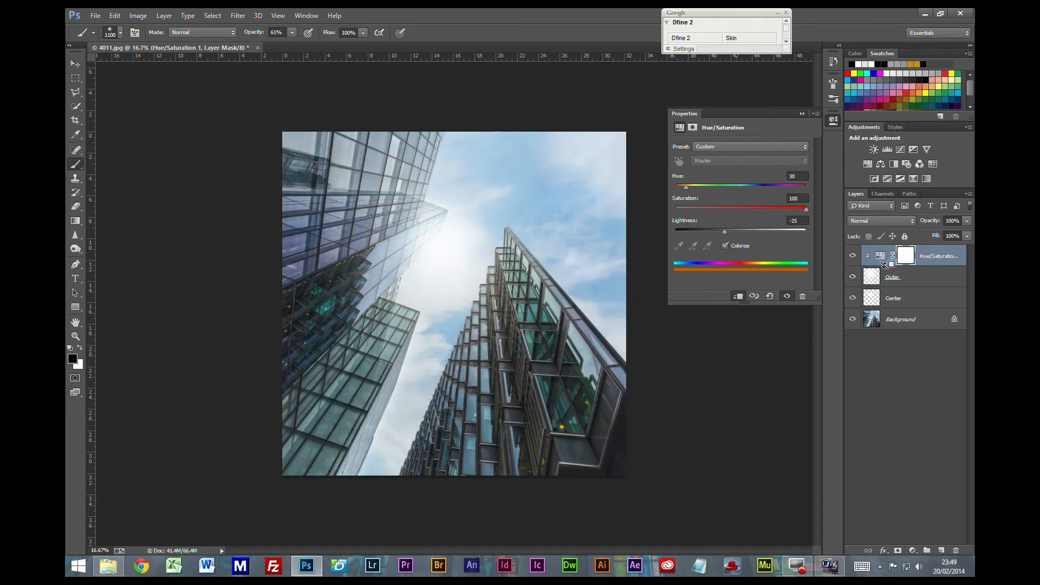
Duplicate the Hue/Saturation adjustment, placing the copy directly above the Center layer and clipping it to Center.
click(934, 263)
key(ctrl+j)
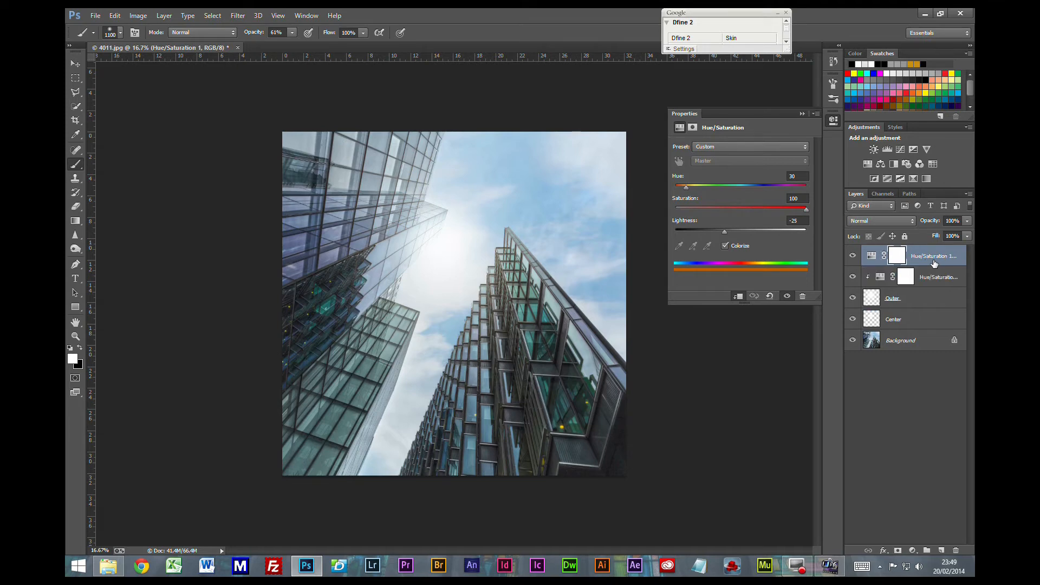
drag(934, 262, 929, 310)
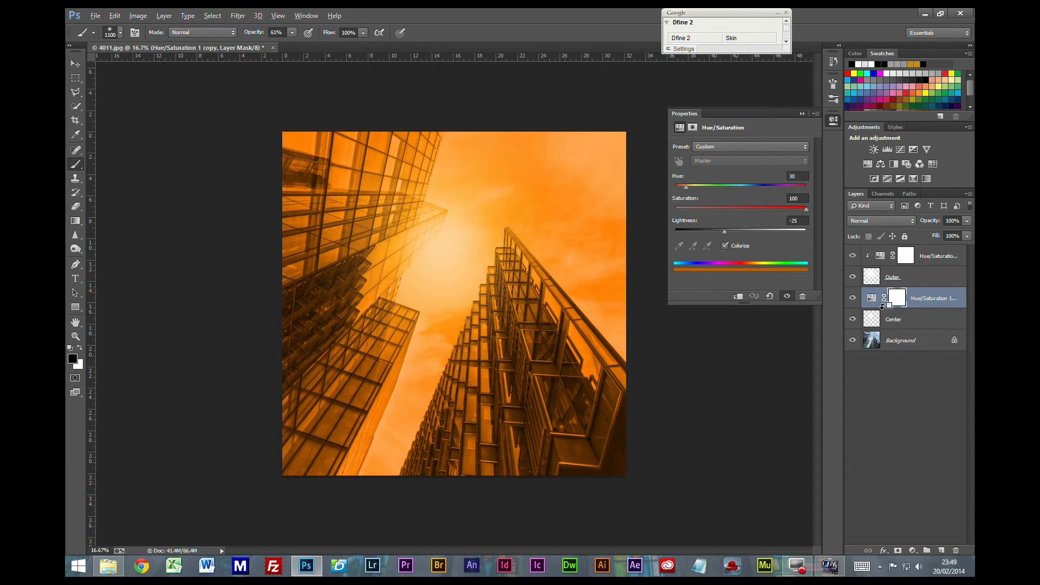
alt+click(880, 308)
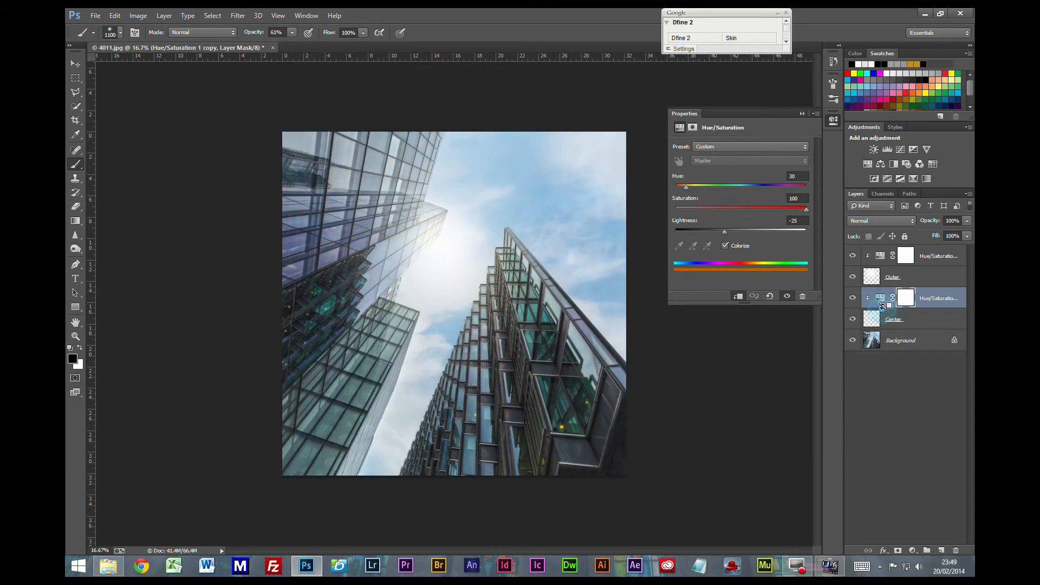
Compare the glow with each clipped Hue/Saturation adjustment hidden and shown.
click(853, 300)
click(853, 300)
click(853, 301)
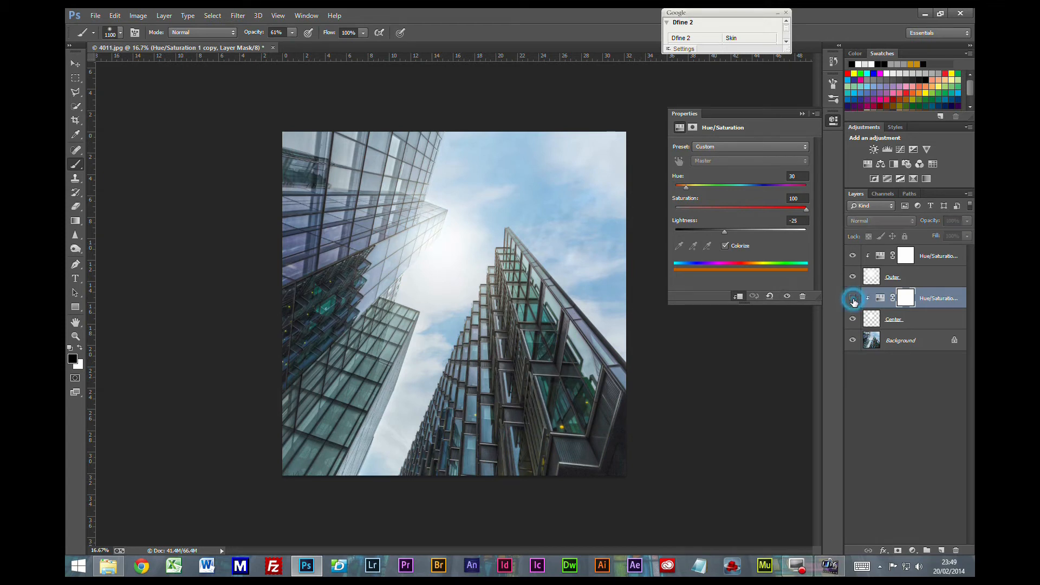
click(853, 301)
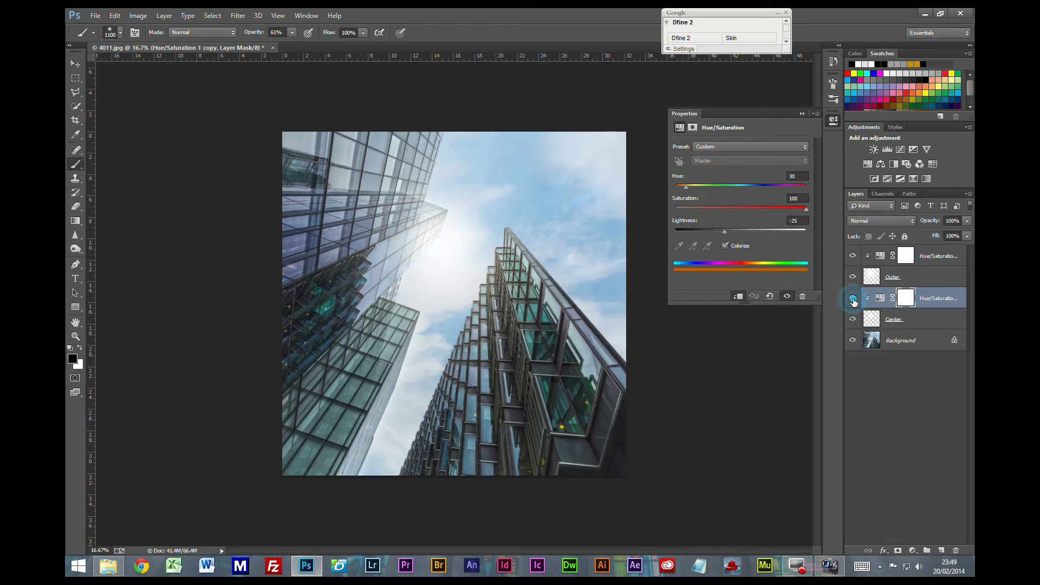
click(854, 256)
click(853, 257)
click(853, 256)
click(853, 257)
click(853, 257)
click(853, 257)
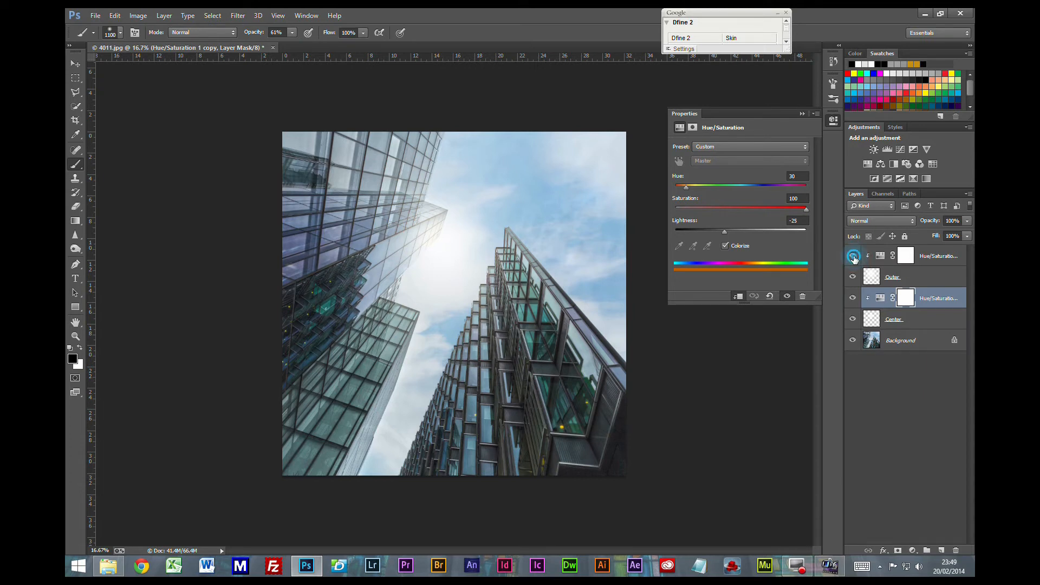
click(853, 299)
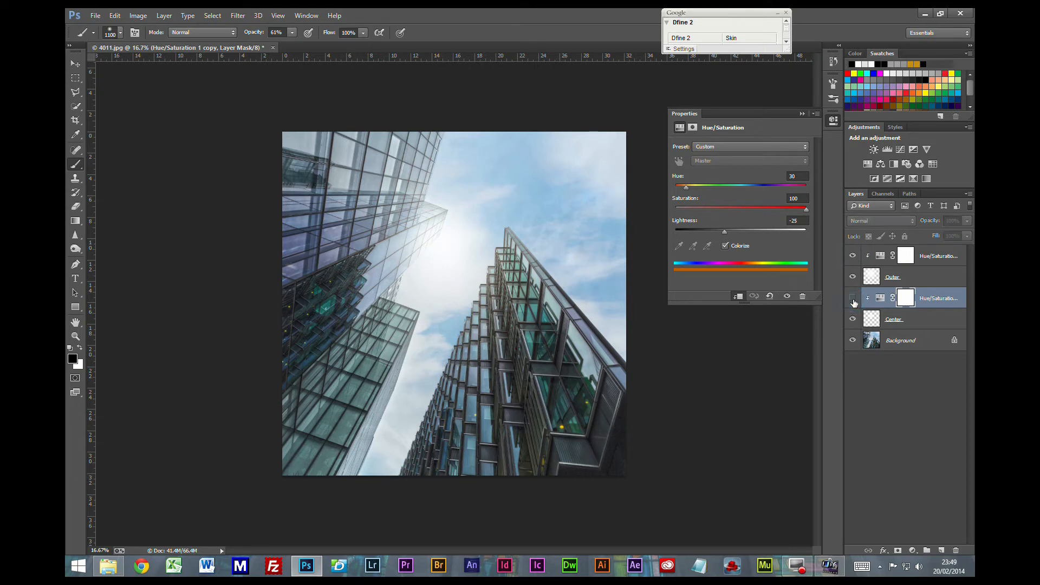
click(853, 299)
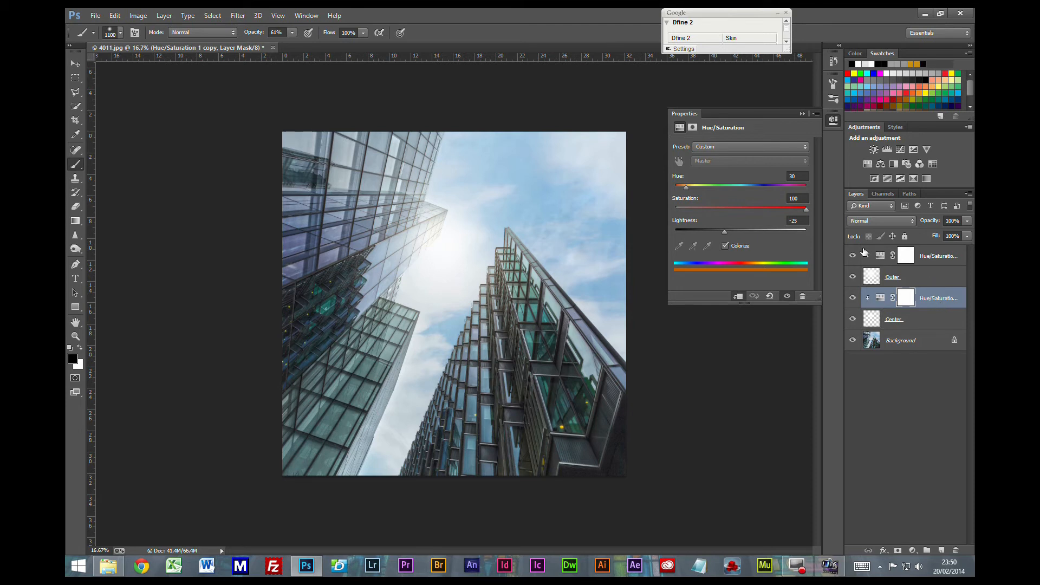
Group the Center and Outer layers with their clipped Hue/Saturation adjustments and name the group Flare.
click(924, 319)
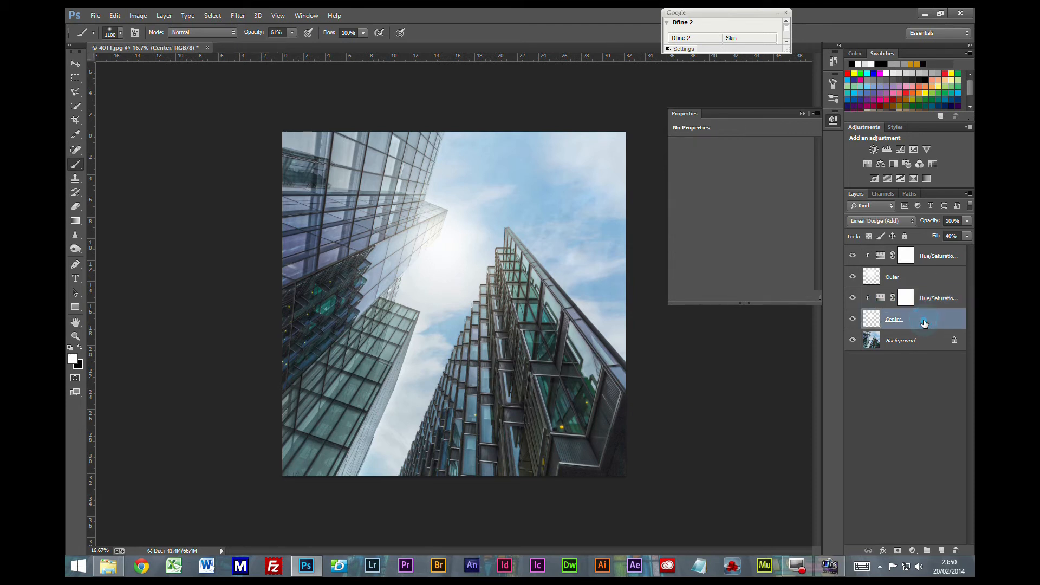
click(932, 258)
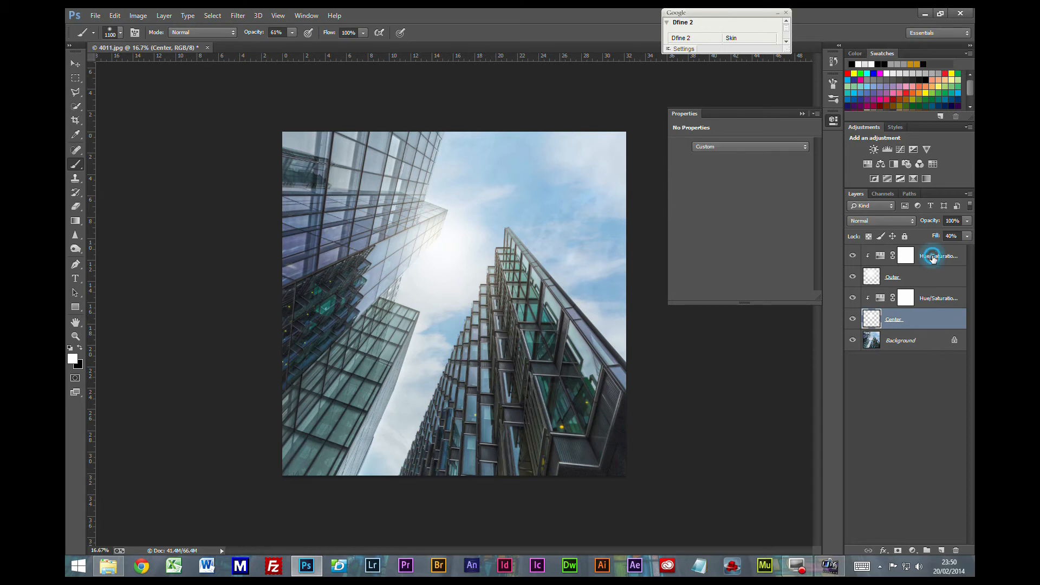
shift+click(925, 318)
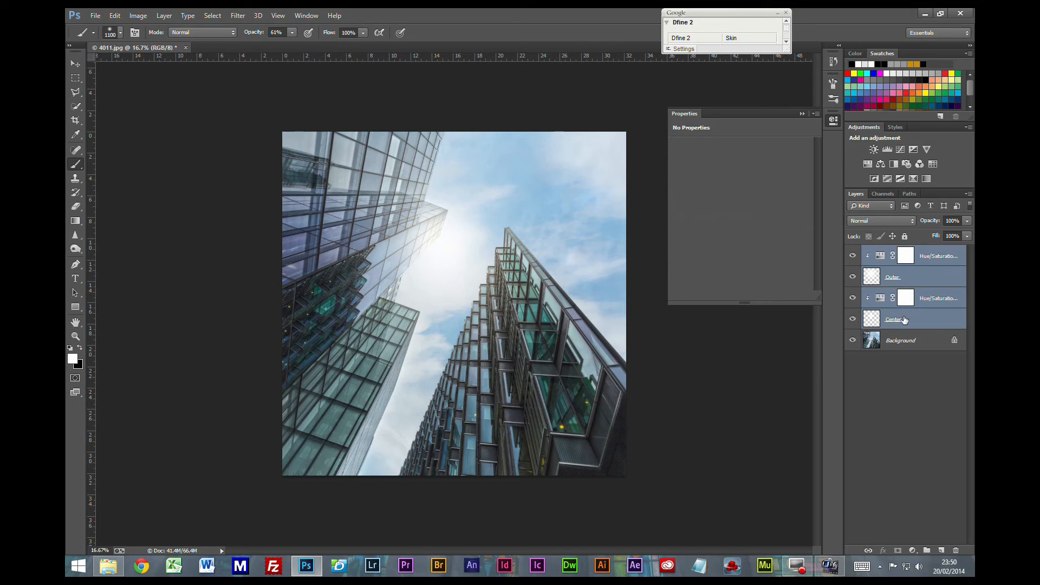
drag(903, 320, 928, 552)
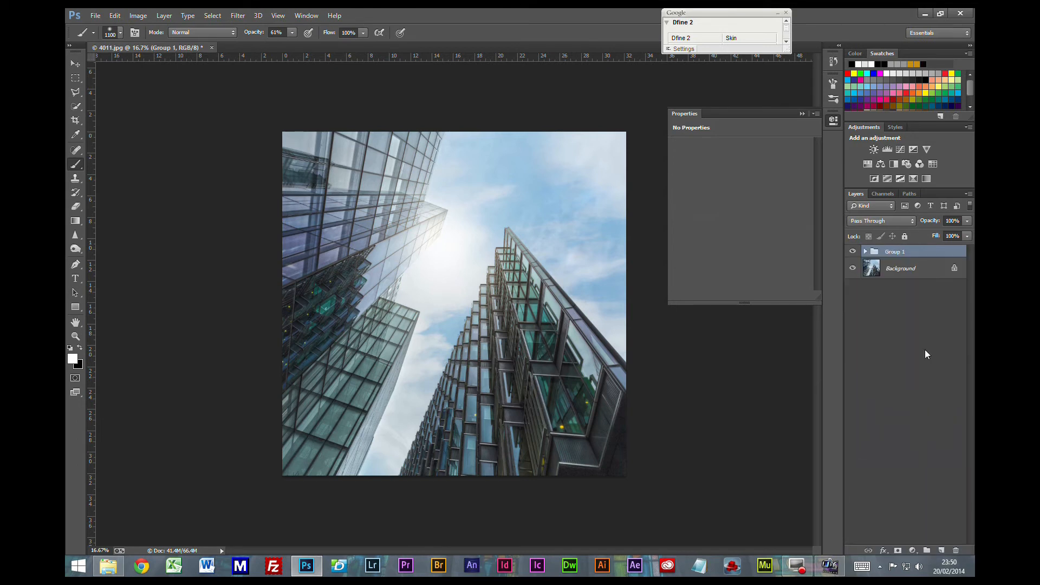
double_click(895, 252)
text(Flare)
click(914, 309)
Move the Flare group slightly upward to the corner of the left tower and set its opacity to 86%.
click(69, 64)
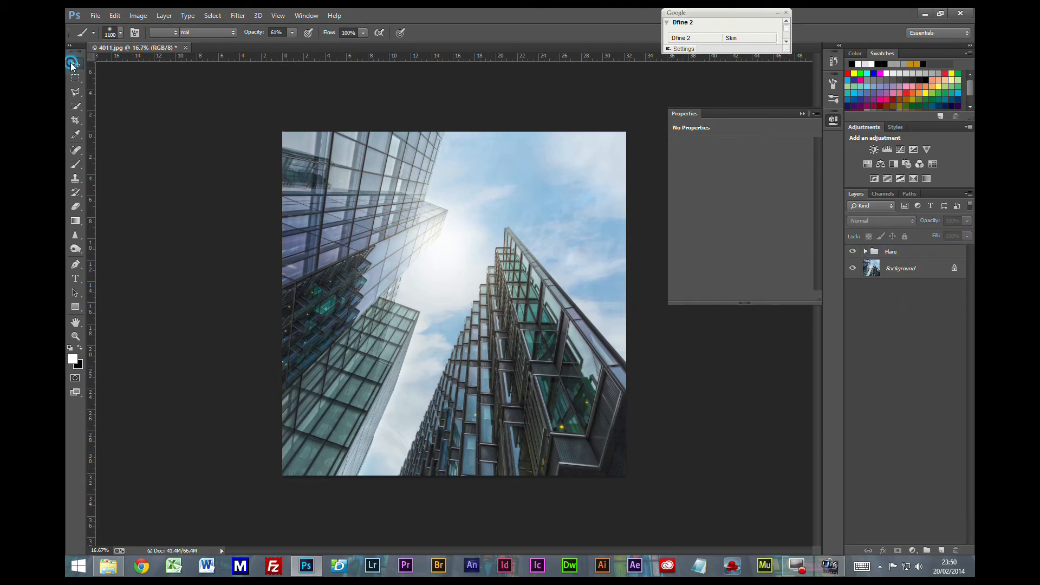
click(931, 255)
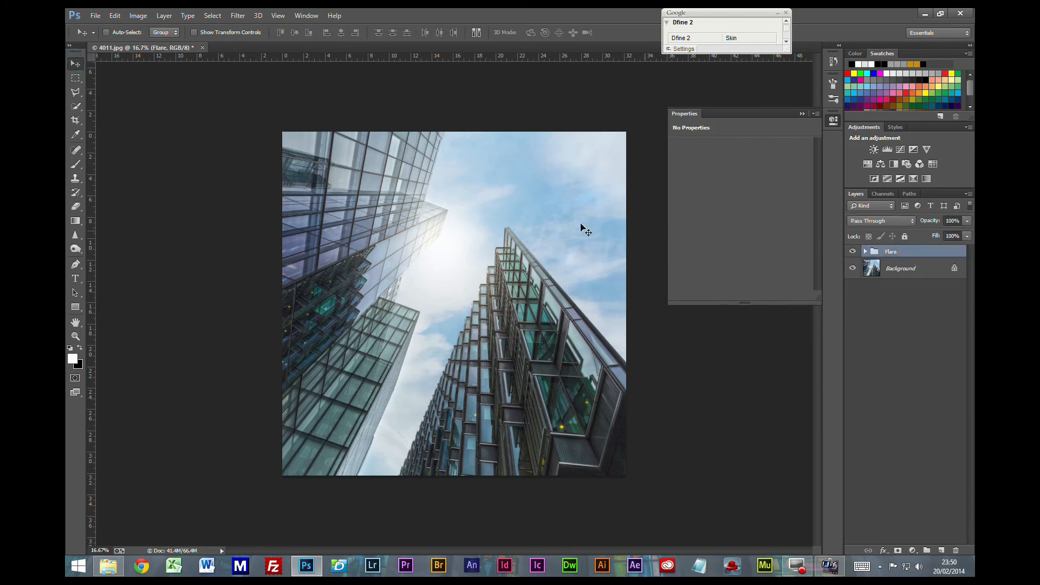
drag(448, 238, 447, 213)
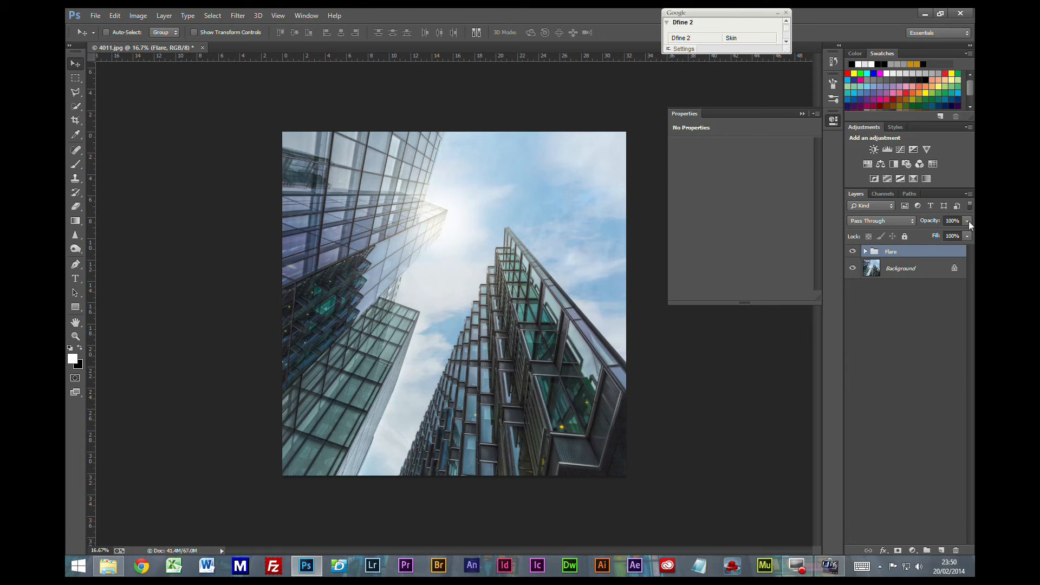
click(968, 221)
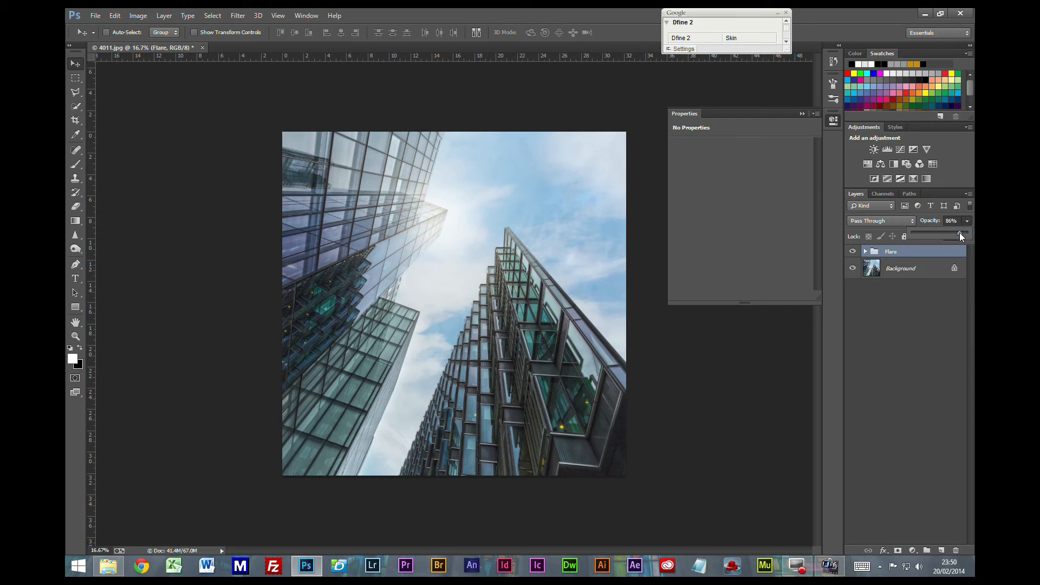
Slightly lower the lightness and hue of the Outer layer's clipped Hue/Saturation adjustment inside the Flare group.
click(865, 251)
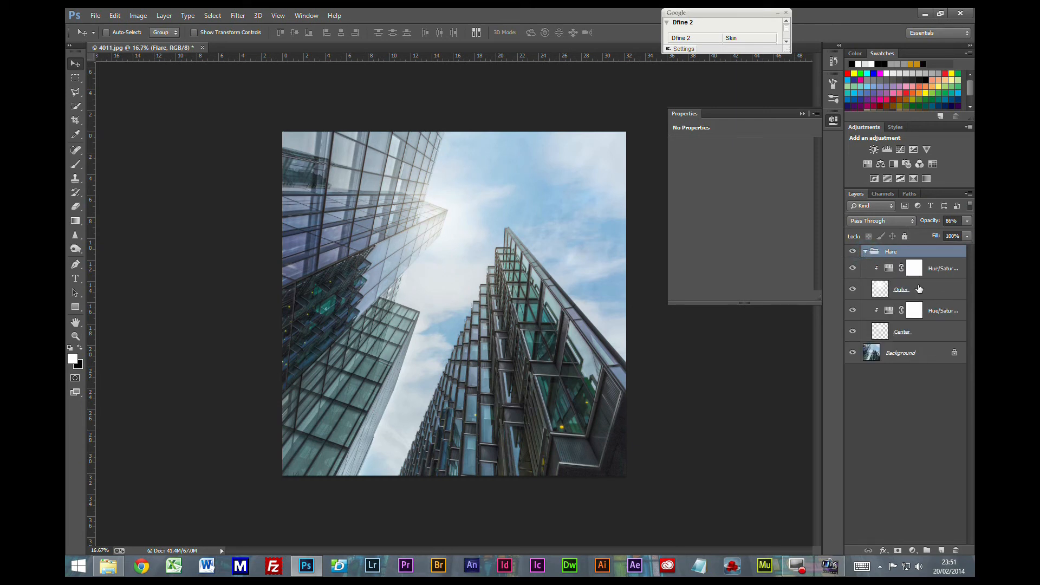
click(942, 271)
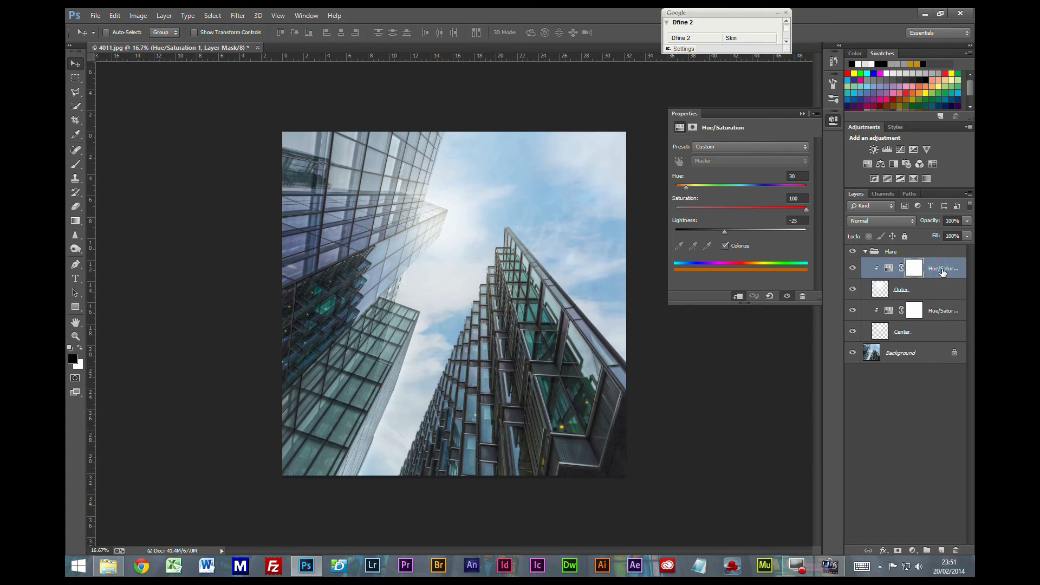
click(888, 269)
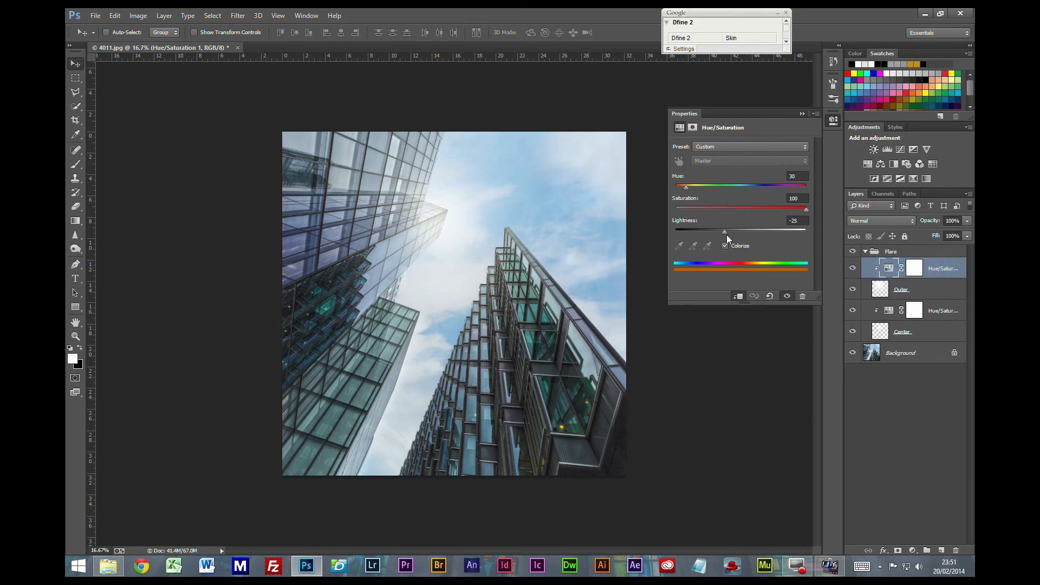
mouse_move(725, 233)
mouse_down()
mouse_move(664, 239)
mouse_move(821, 242)
mouse_move(681, 245)
mouse_move(761, 239)
mouse_move(717, 242)
mouse_up()
mouse_move(685, 187)
mouse_down()
mouse_move(759, 194)
mouse_move(662, 202)
mouse_move(799, 209)
mouse_move(667, 213)
mouse_move(843, 222)
mouse_move(711, 212)
mouse_move(684, 197)
mouse_up()
click(865, 251)
Compare the photo with the Flare group hidden and shown.
click(852, 251)
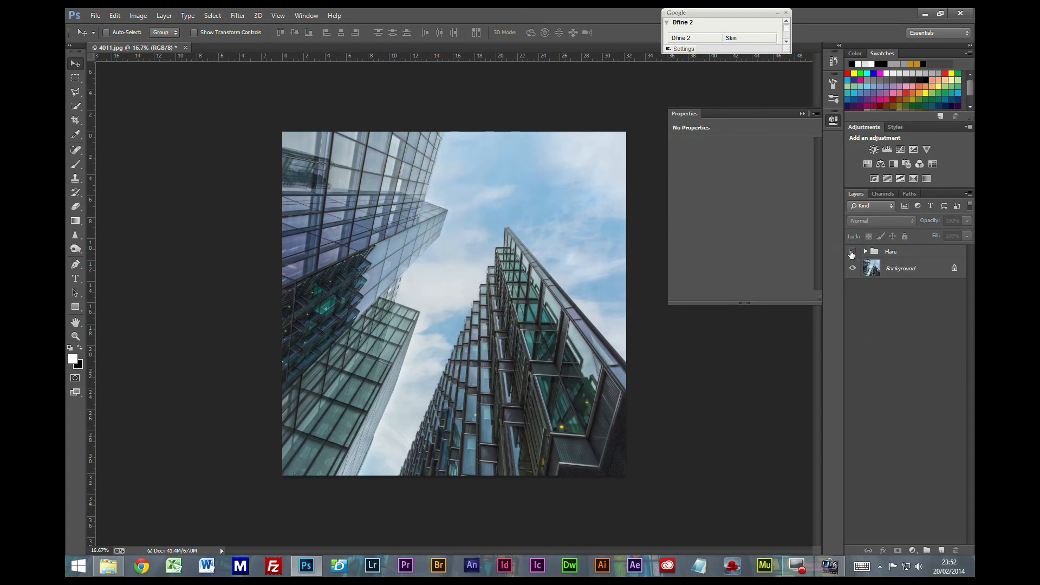
click(851, 252)
click(851, 252)
click(851, 252)
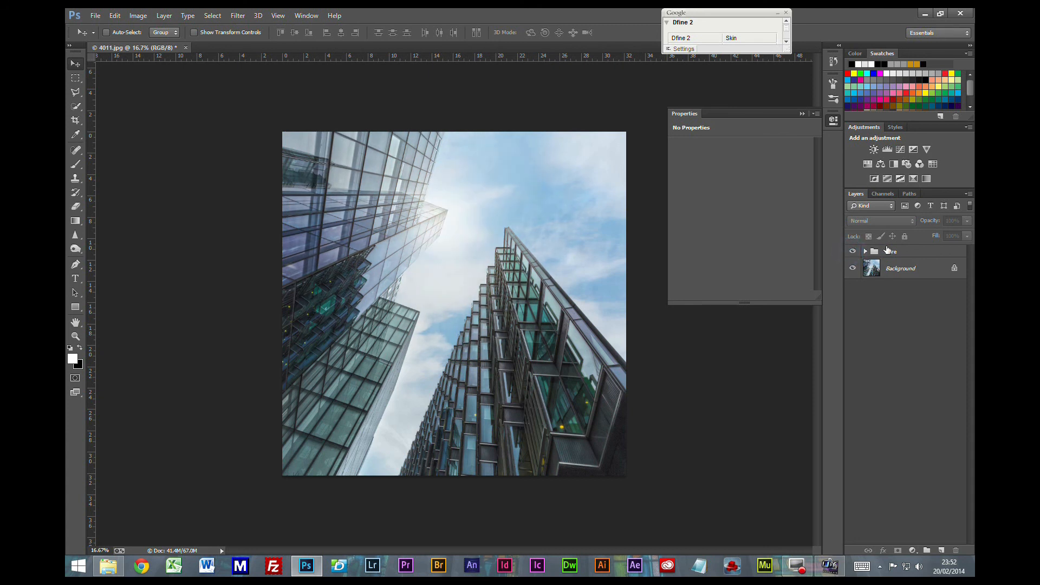
Set the Flare group's opacity to 65% and deselect the group.
click(888, 251)
click(967, 220)
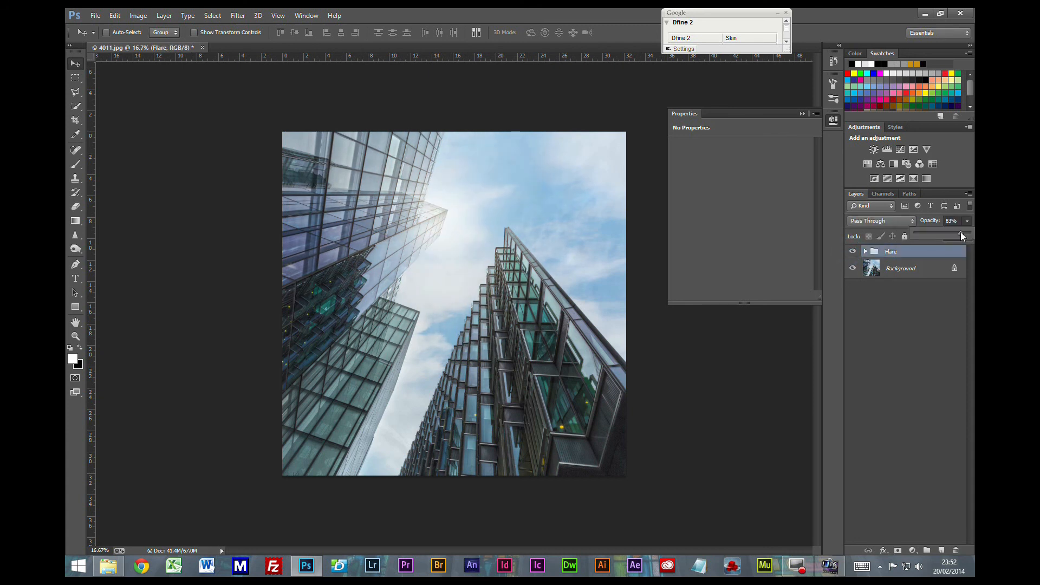
drag(947, 234, 950, 234)
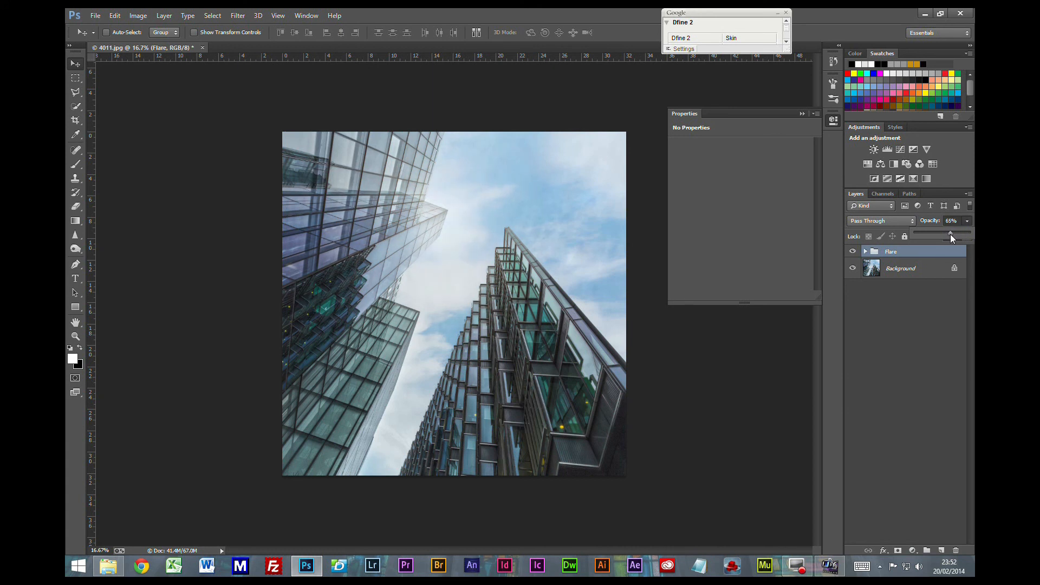
click(941, 318)
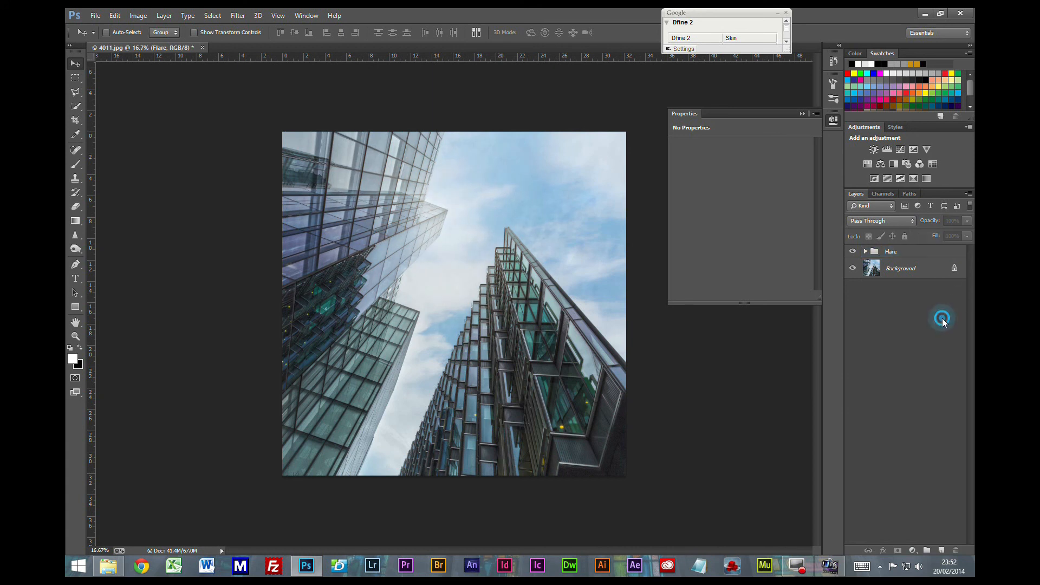
Toggle the Flare group's visibility for a before-and-after comparison of the softened flare, leaving it hidden.
click(852, 252)
click(853, 252)
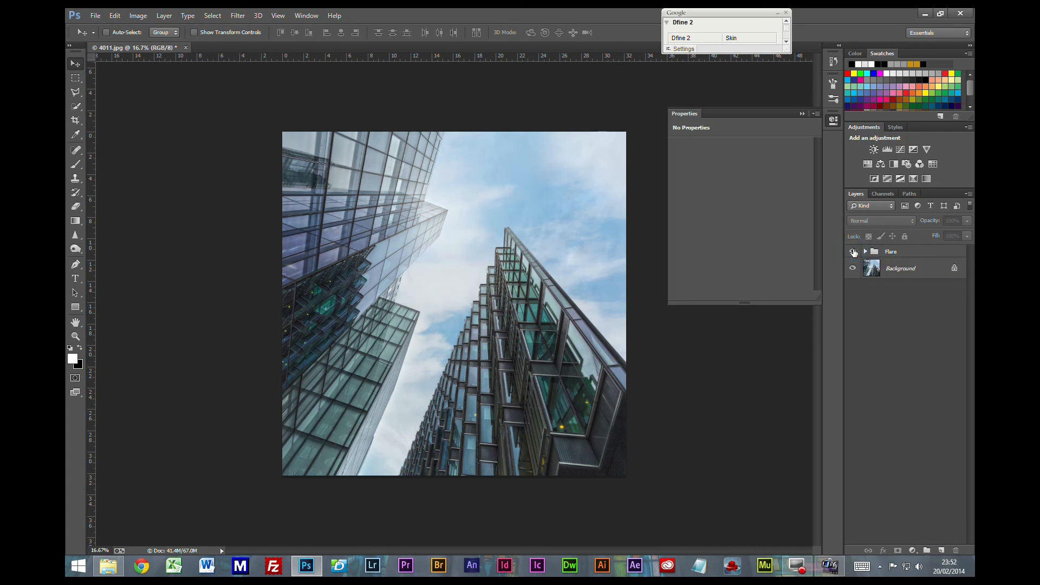
click(852, 252)
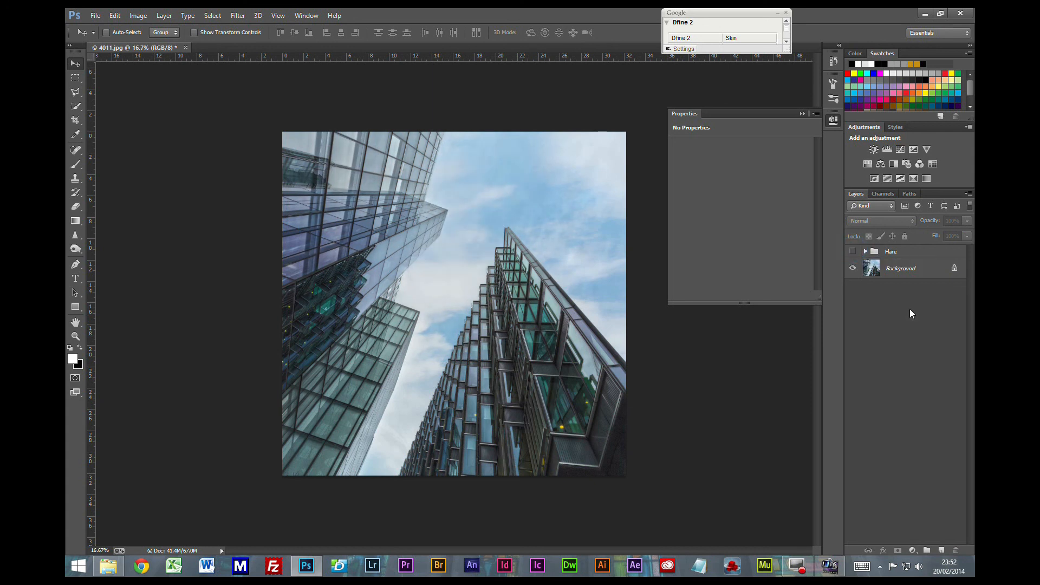